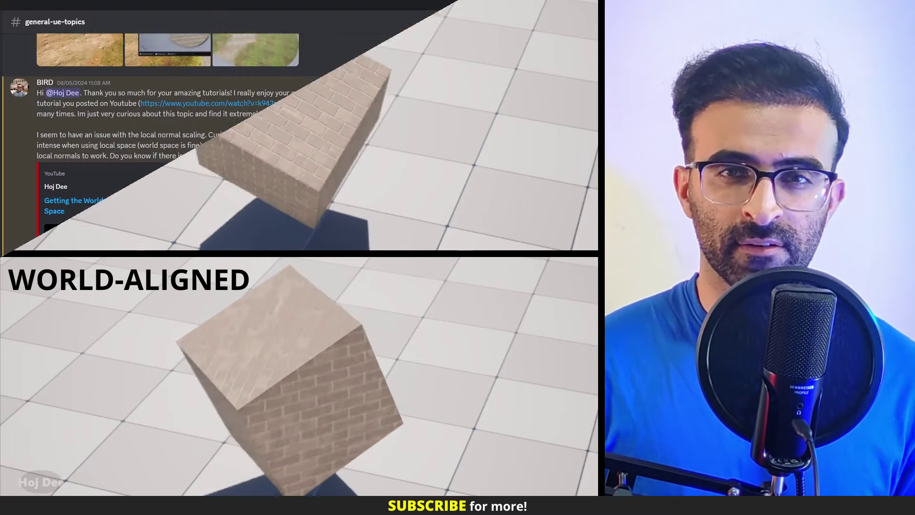
Step: Scroll #general-ue-topics to the stretched local-space brick normals question and the reply promising a fix
{"action": "scroll", "coordinate": [501, 263], "scroll_direction": "down", "scroll_amount": 3}
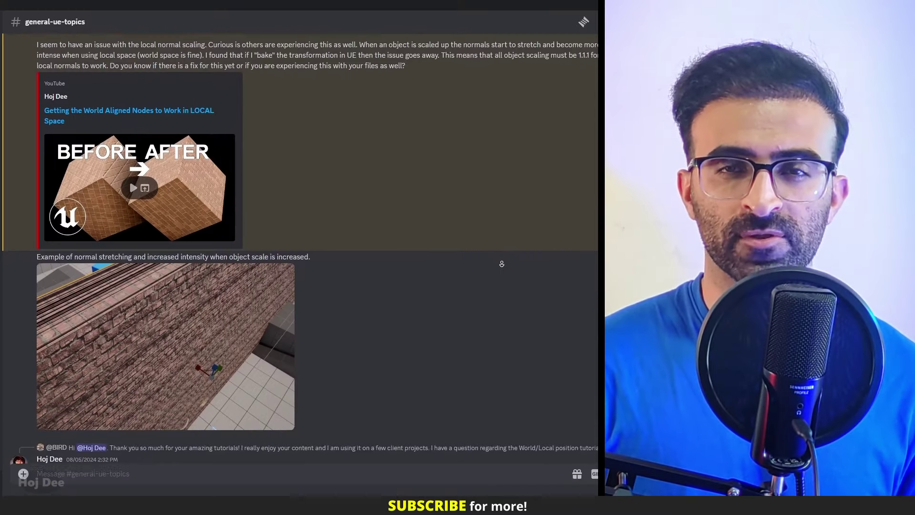
{"action": "scroll", "coordinate": [501, 263], "scroll_direction": "down", "scroll_amount": 4}
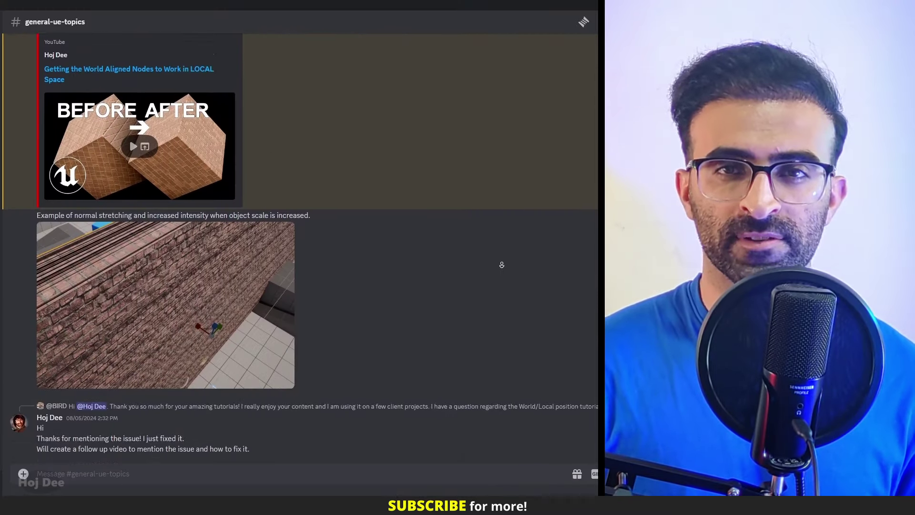
{"action": "scroll", "coordinate": [501, 265], "scroll_direction": "down", "scroll_amount": 3}
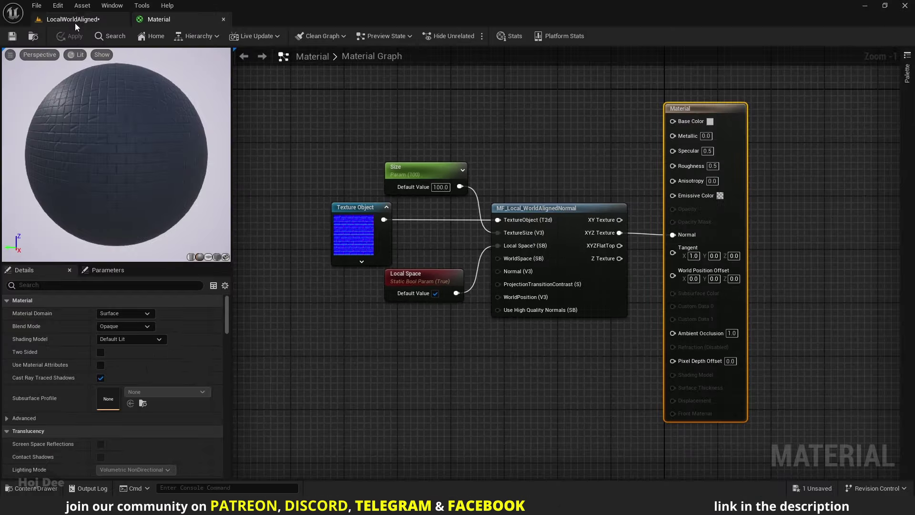
Step: In the LocalWorldAligned level, select Cube2 and dolly in and out on its brick face
{"action": "left_click", "coordinate": [76, 21]}
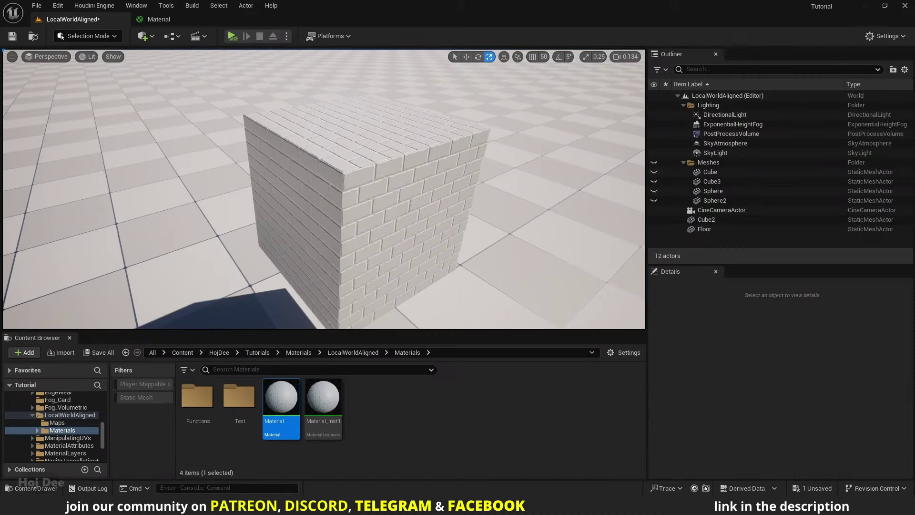
{"action": "left_click", "coordinate": [362, 215]}
{"action": "scroll", "coordinate": [324, 190], "scroll_direction": "up", "scroll_amount": 5}
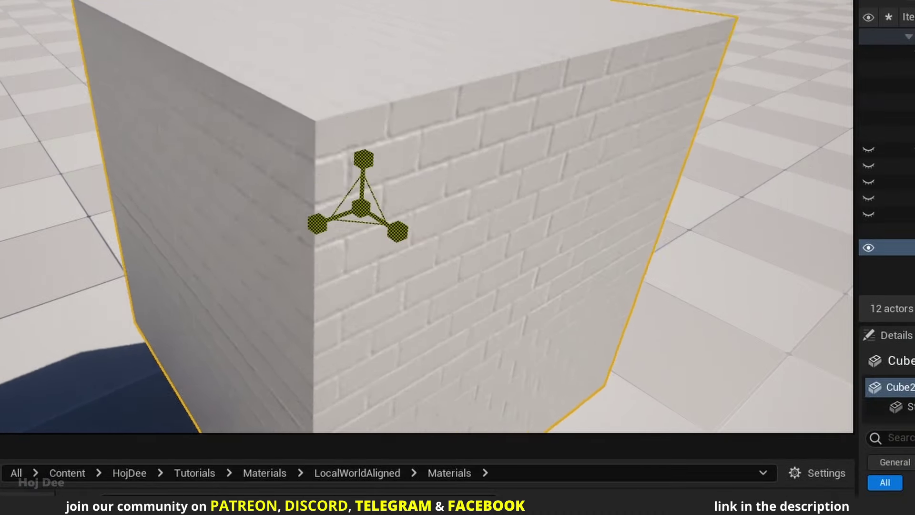
{"action": "scroll", "coordinate": [426, 216], "scroll_direction": "up", "scroll_amount": 6}
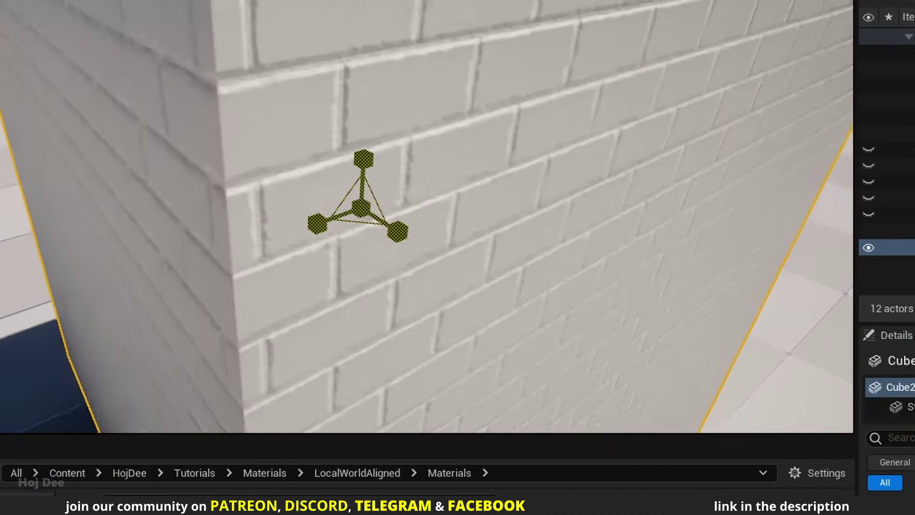
{"action": "scroll", "coordinate": [362, 210], "scroll_direction": "down", "scroll_amount": 8}
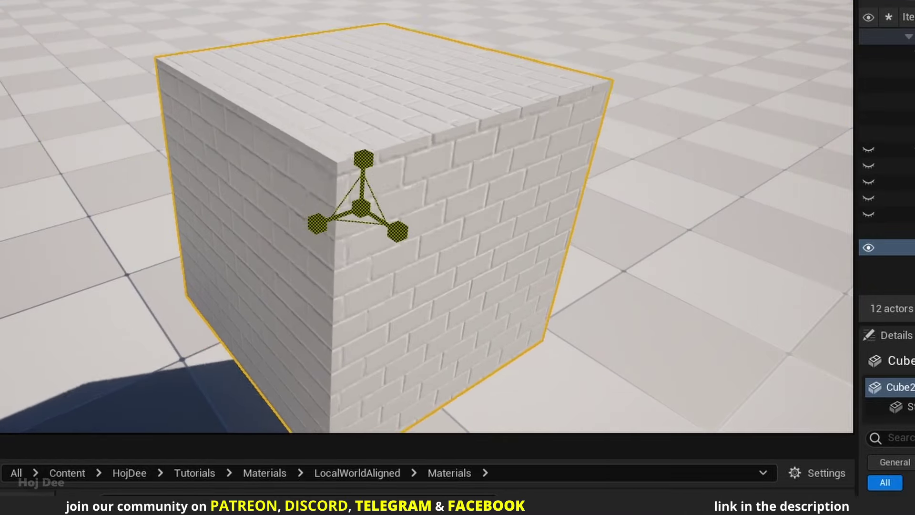
{"action": "scroll", "coordinate": [362, 214], "scroll_direction": "up", "scroll_amount": 3}
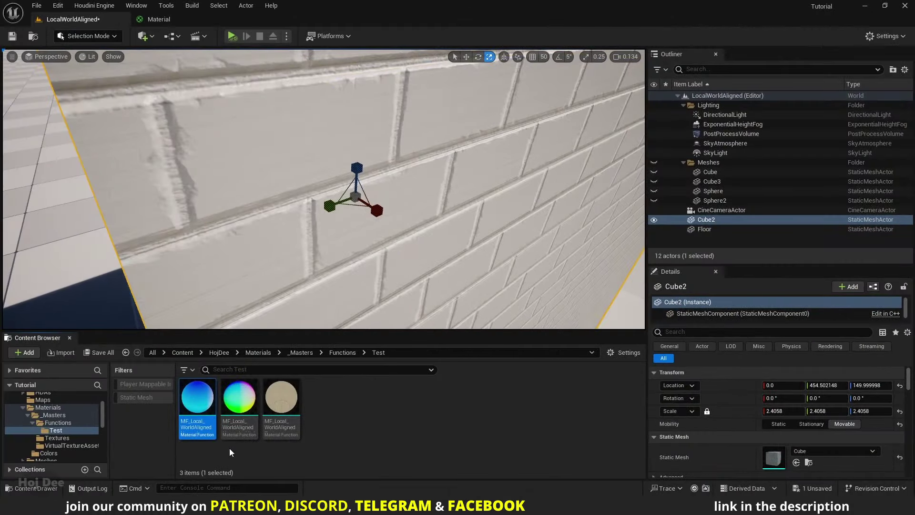
Step: Open MF_Local_WorldAlignedNormal and delete its Tangent-to-Local TransformVector node
{"action": "mouse_move", "coordinate": [199, 427]}
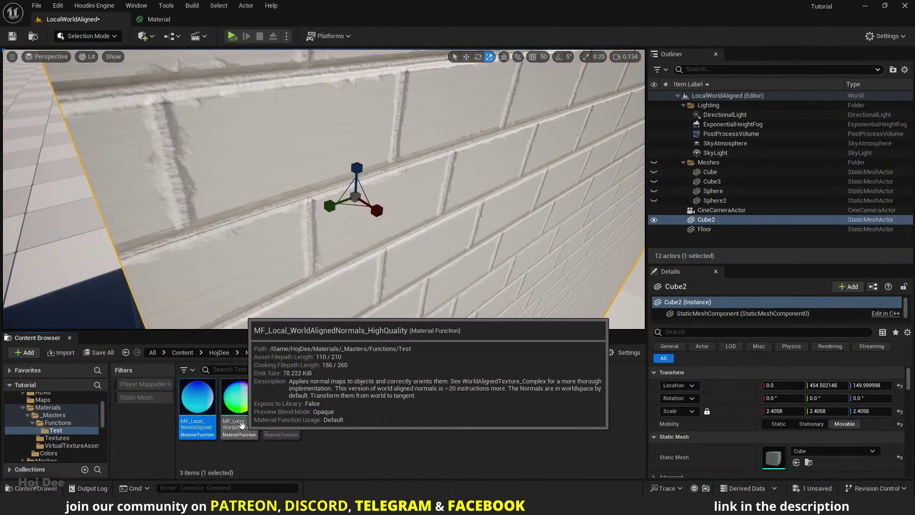
{"action": "double_click", "coordinate": [196, 397]}
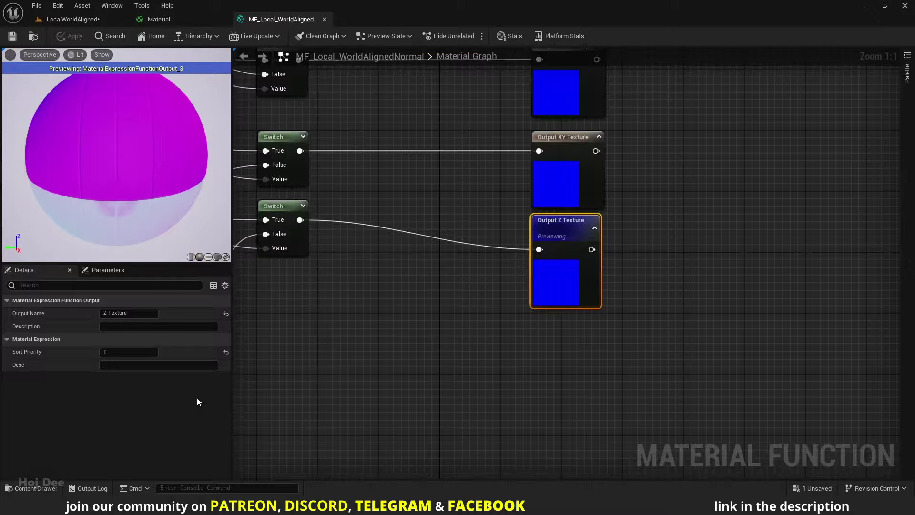
{"action": "scroll", "coordinate": [386, 340], "scroll_direction": "down", "scroll_amount": 8}
{"action": "scroll", "coordinate": [386, 340], "scroll_direction": "up", "scroll_amount": 10}
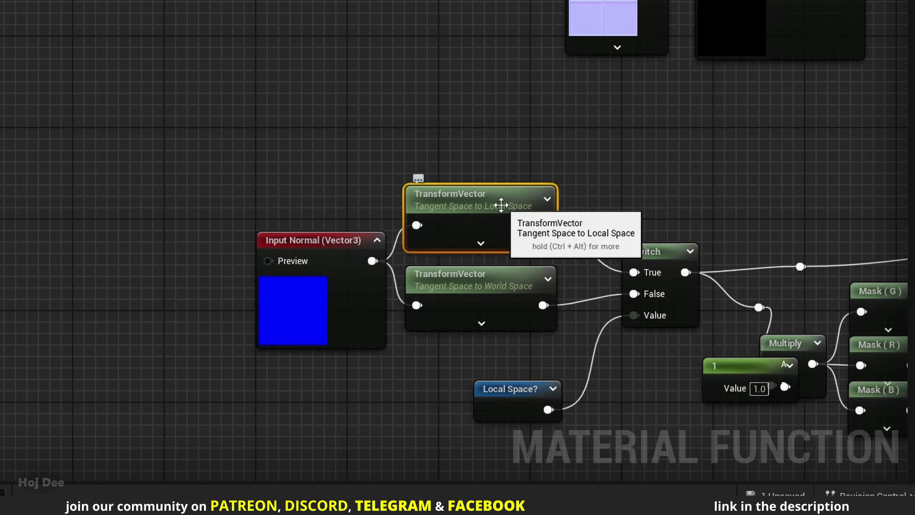
{"action": "key", "text": "Delete"}
Step: Add a Pre-Skinned Local Normal node feeding a VertexInterpolator placed beside it
{"action": "right_click", "coordinate": [167, 172]}
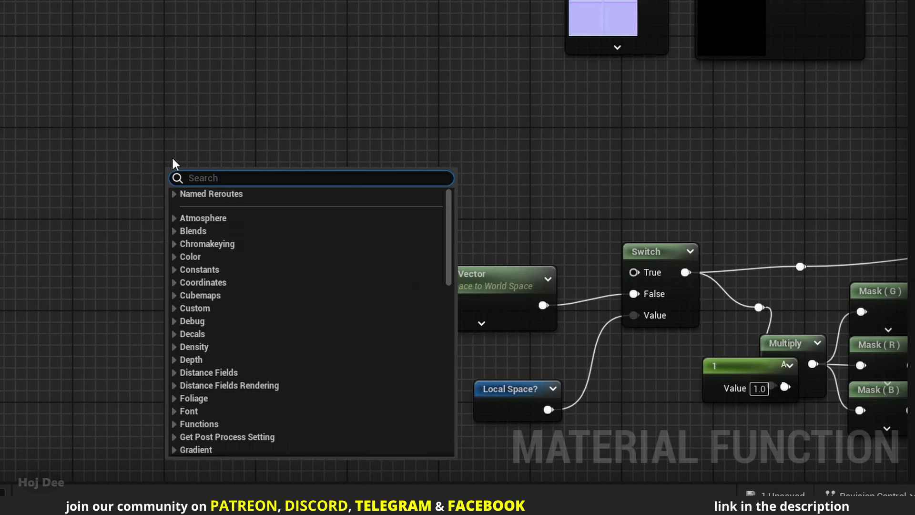
{"action": "type", "text": "preskin"}
{"action": "key", "text": "Return"}
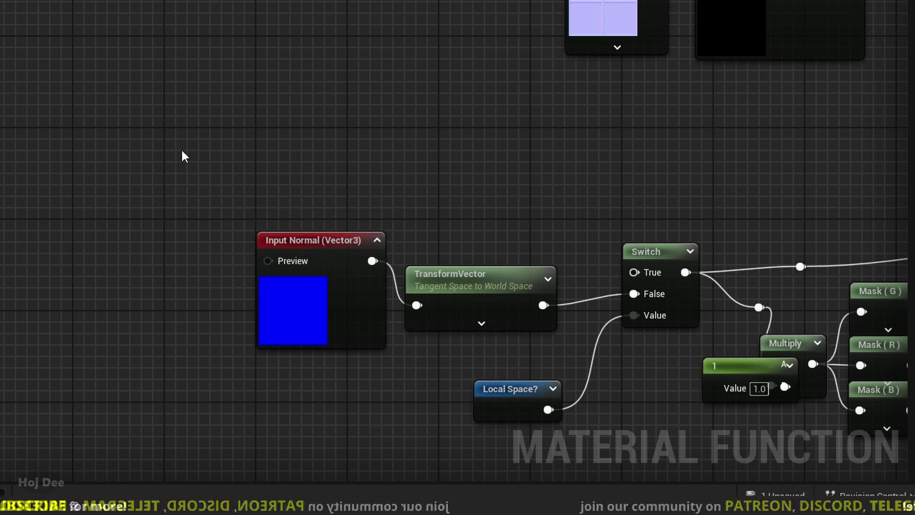
{"action": "left_click_drag", "start_coordinate": [294, 208], "coordinate": [374, 193]}
{"action": "type", "text": "vertex inte"}
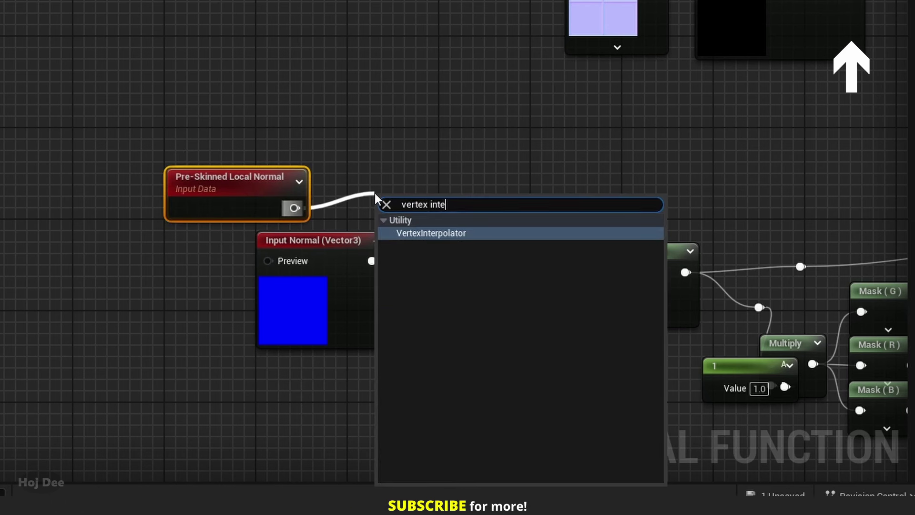
{"action": "key", "text": "Return"}
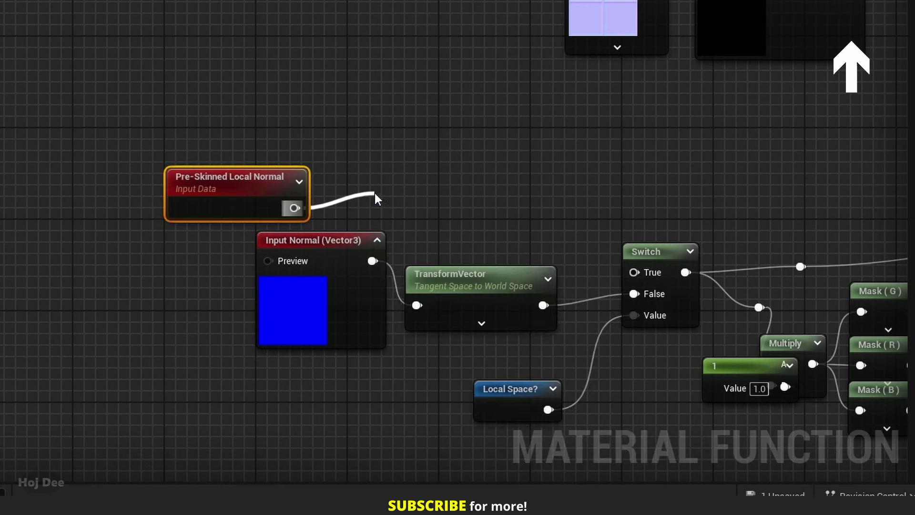
{"action": "left_click_drag", "start_coordinate": [401, 208], "coordinate": [372, 192]}
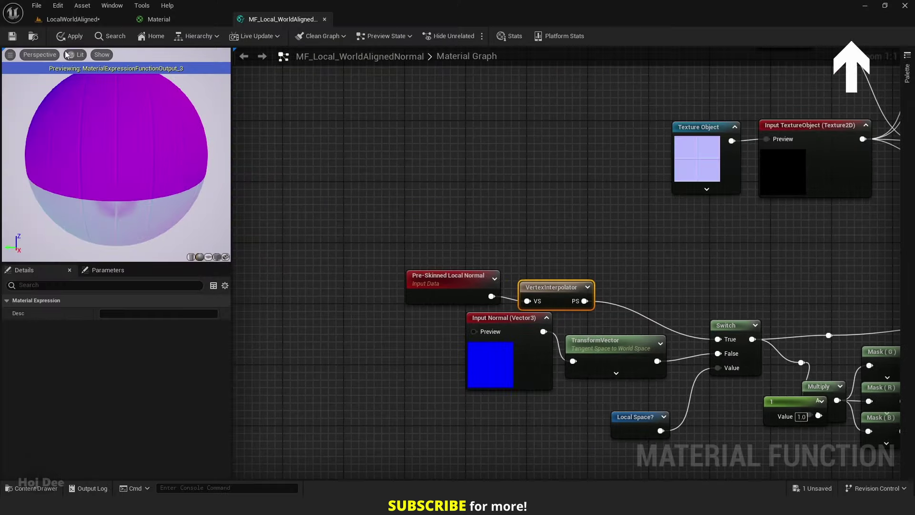
Step: Back in the level, scale Cube2 down from 2.4058 to about 1.49
{"action": "left_click", "coordinate": [72, 20]}
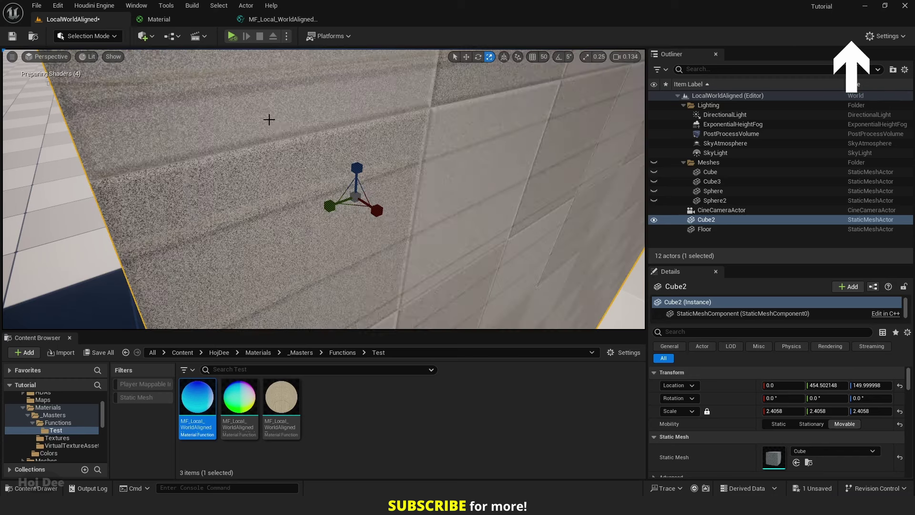
{"action": "left_click_drag", "start_coordinate": [357, 196], "coordinate": [348, 204]}
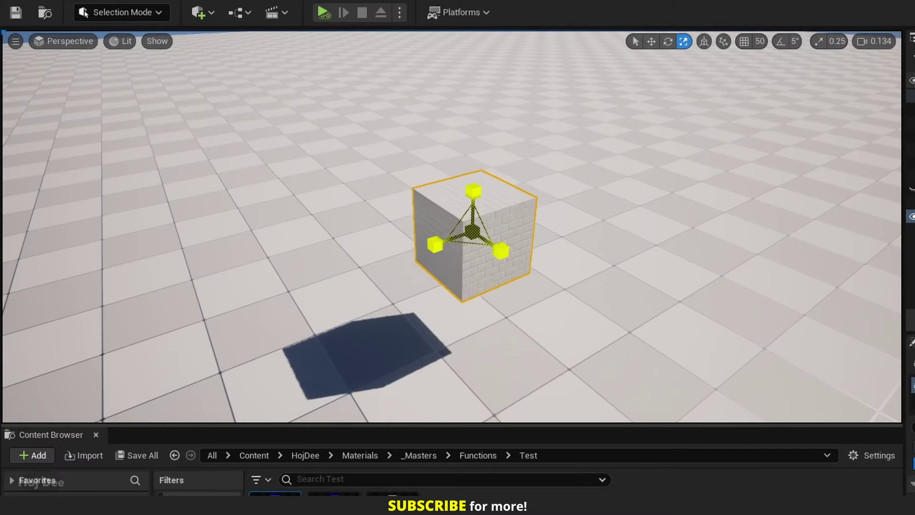
Step: Scale the brick cube up and down, then stretch it along Y into a long block
{"action": "mouse_move", "coordinate": [471, 232]}
{"action": "left_mouse_down"}
{"action": "mouse_move", "coordinate": [481, 222]}
{"action": "mouse_move", "coordinate": [475, 229]}
{"action": "left_mouse_up"}
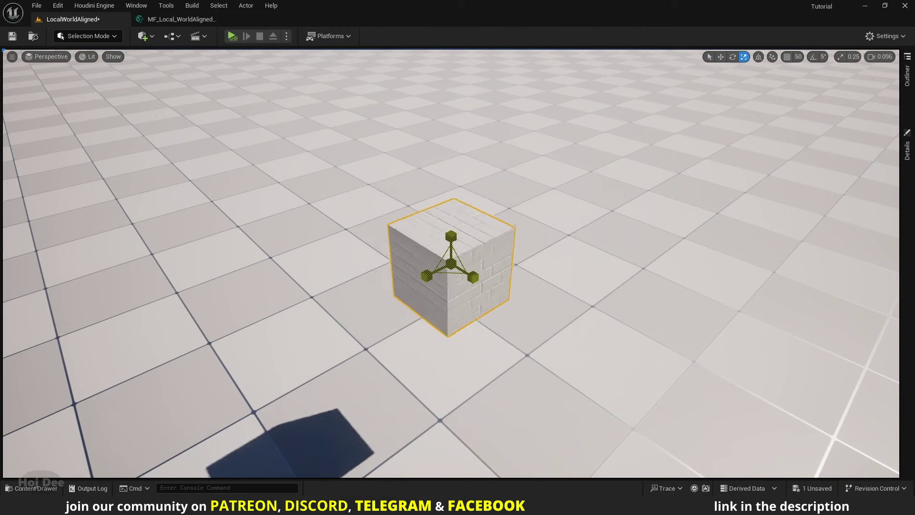
{"action": "left_click_drag", "start_coordinate": [428, 275], "coordinate": [426, 275]}
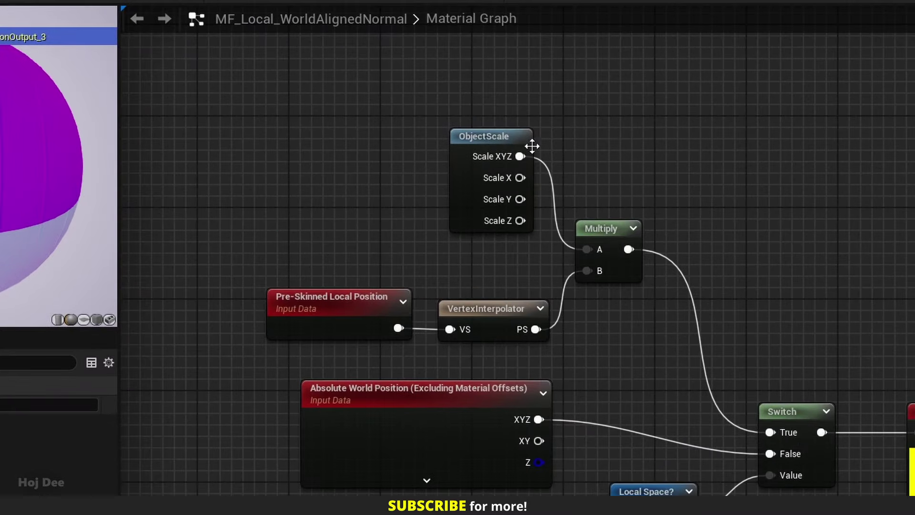
Step: Add a named reroute from ObjectScale's Scale XYZ output and name it 'Object Scale'
{"action": "left_click_drag", "start_coordinate": [519, 157], "coordinate": [624, 147]}
{"action": "type", "text": "named"}
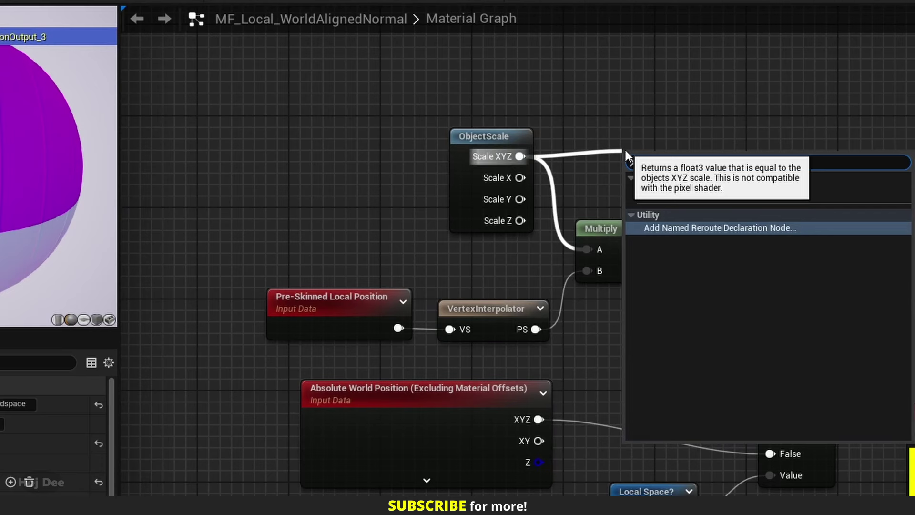
{"action": "key", "text": "Return"}
{"action": "type", "text": "Object S"}
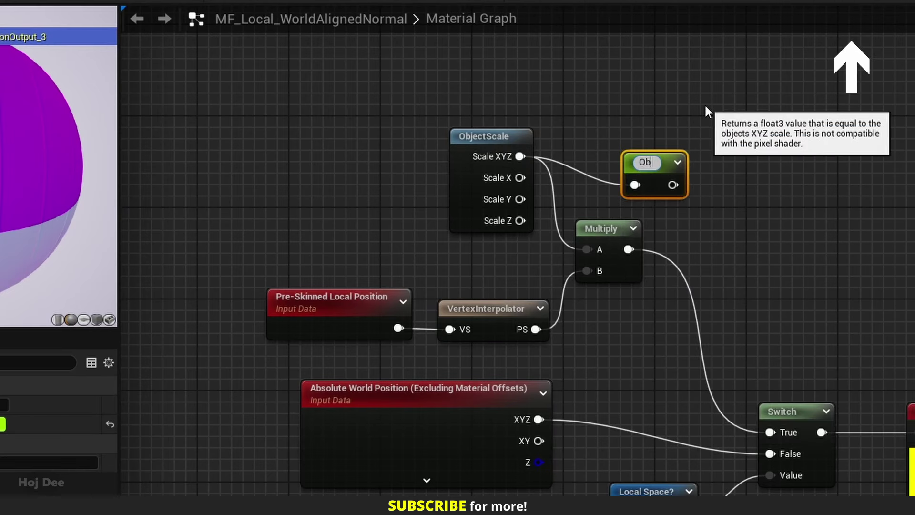
{"action": "type", "text": "cale"}
{"action": "key", "text": "Return"}
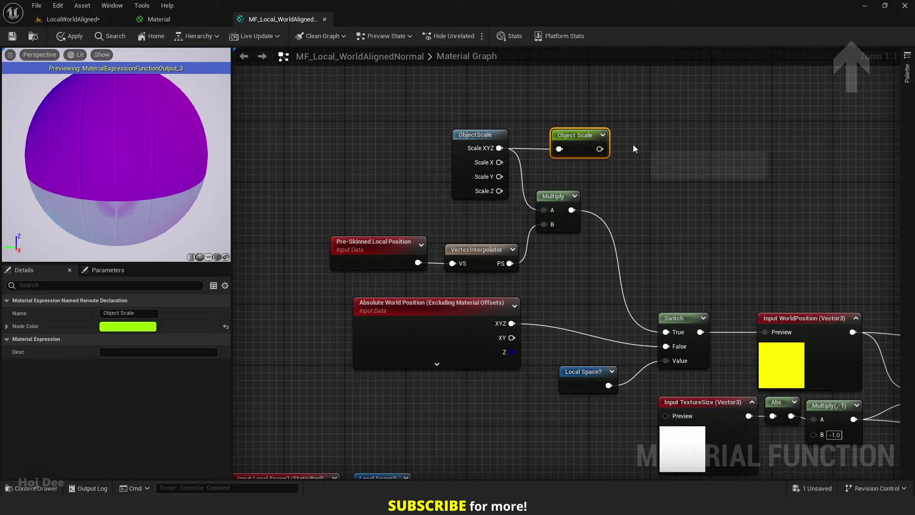
{"action": "left_click", "coordinate": [633, 144]}
Step: Move the switch and output node network to the right to make room
{"action": "scroll", "coordinate": [632, 145], "scroll_direction": "down", "scroll_amount": 7}
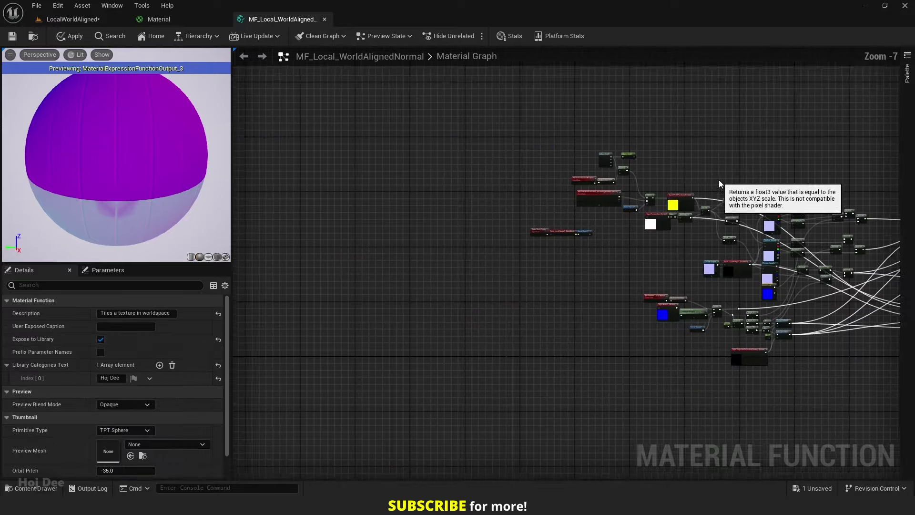
{"action": "scroll", "coordinate": [702, 213], "scroll_direction": "up", "scroll_amount": 3}
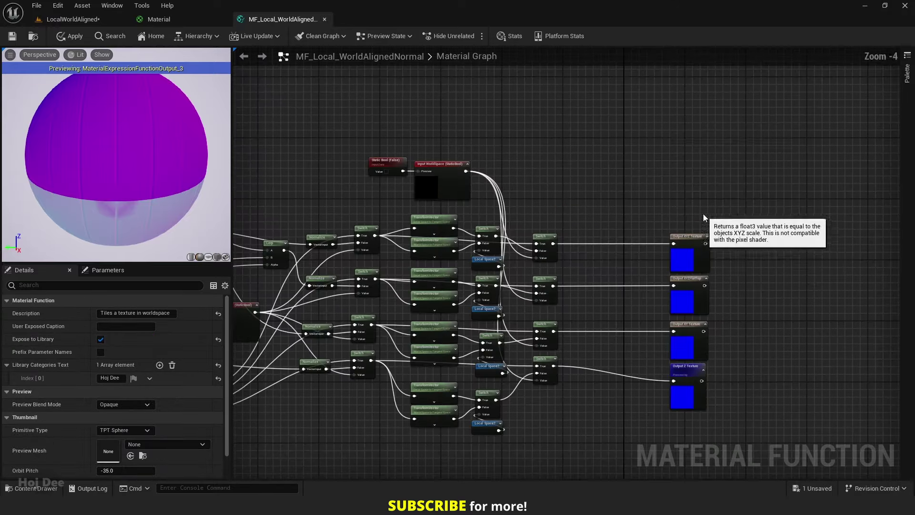
{"action": "scroll", "coordinate": [631, 179], "scroll_direction": "down", "scroll_amount": 1}
{"action": "left_click_drag", "start_coordinate": [760, 115], "coordinate": [461, 368]}
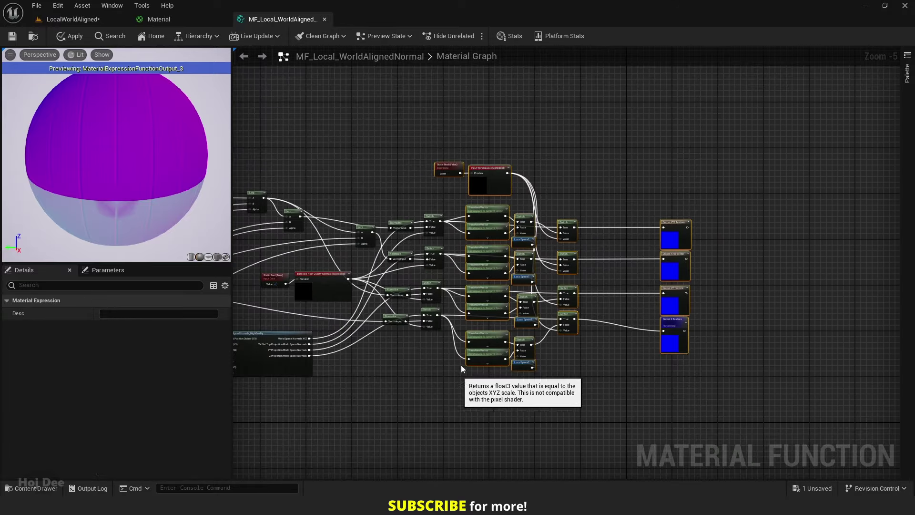
{"action": "left_click_drag", "start_coordinate": [491, 222], "coordinate": [582, 220]}
{"action": "left_click", "coordinate": [516, 212]}
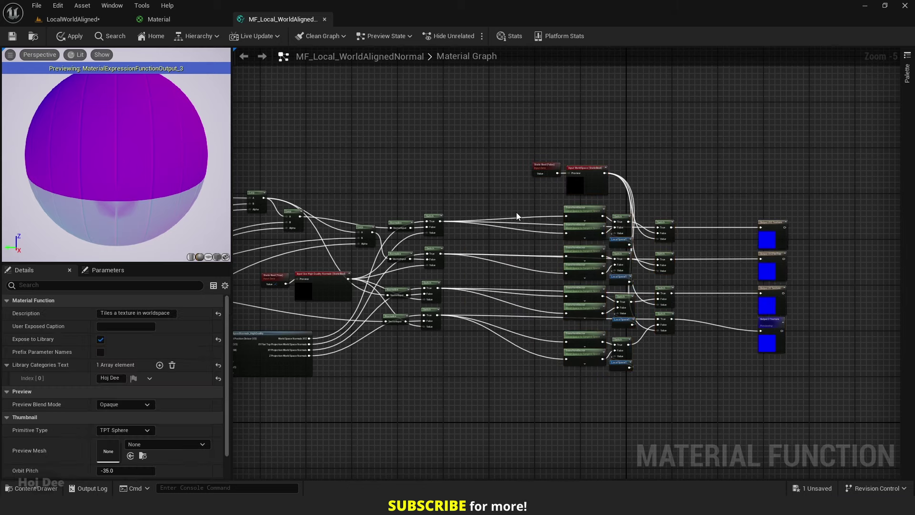
{"action": "scroll", "coordinate": [516, 212], "scroll_direction": "up", "scroll_amount": 4}
{"action": "scroll", "coordinate": [506, 212], "scroll_direction": "up", "scroll_amount": 1}
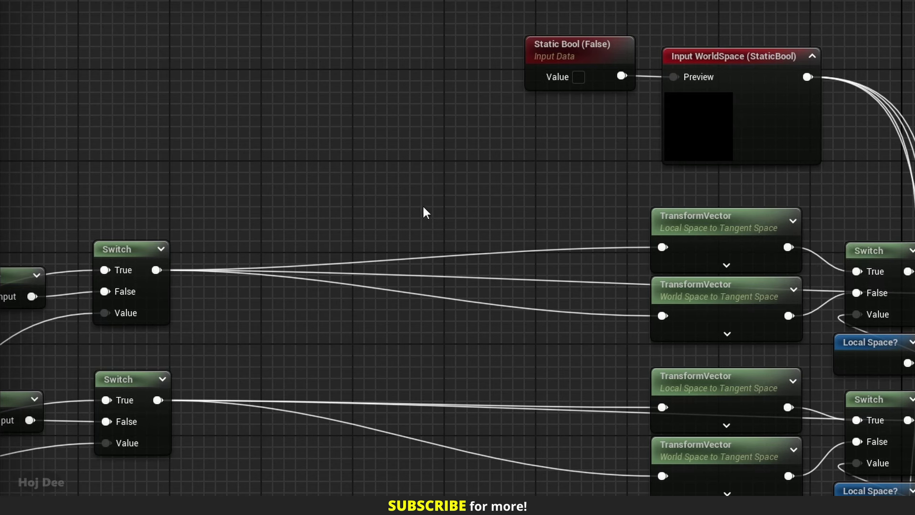
Step: Divide the upper Switch's True output by an Object Scale reroute and feed it into the local TransformVector
{"action": "key", "text": "d"}
{"action": "left_click", "coordinate": [422, 204]}
{"action": "left_click_drag", "start_coordinate": [455, 222], "coordinate": [454, 201]}
{"action": "right_click", "coordinate": [441, 290]}
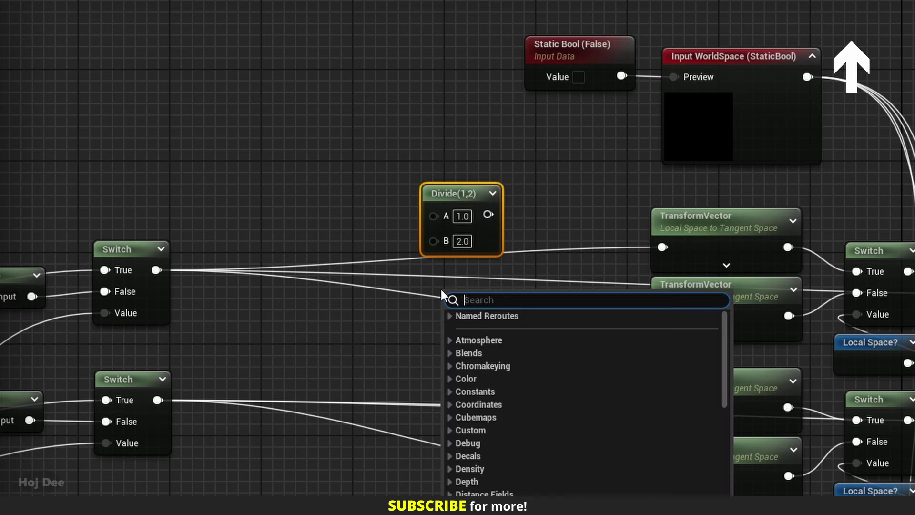
{"action": "left_click", "coordinate": [450, 316]}
{"action": "left_click", "coordinate": [481, 341]}
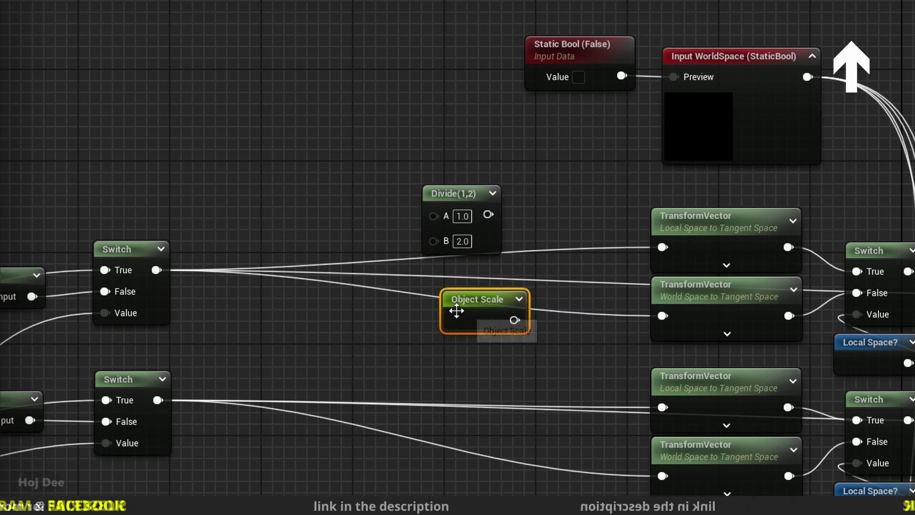
{"action": "left_click_drag", "start_coordinate": [456, 311], "coordinate": [442, 295]}
{"action": "left_click_drag", "start_coordinate": [494, 305], "coordinate": [433, 239]}
{"action": "left_click_drag", "start_coordinate": [156, 269], "coordinate": [230, 262]}
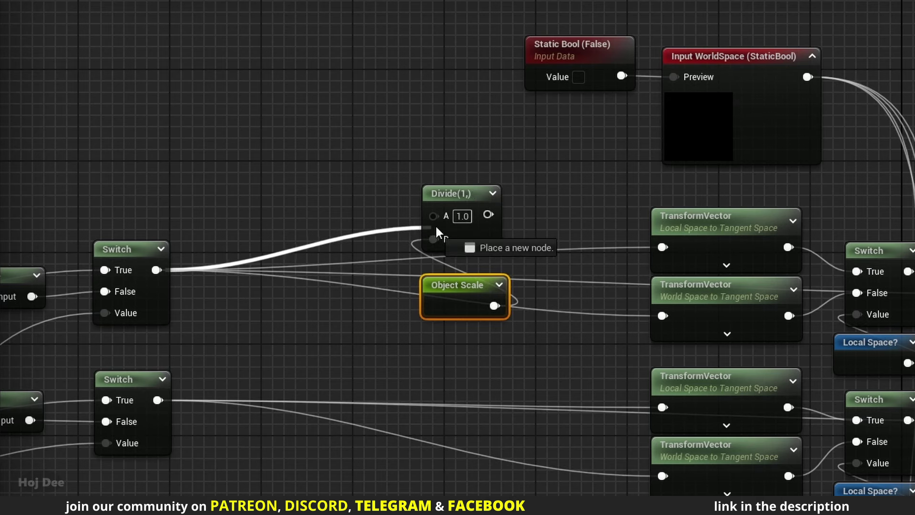
{"action": "left_click_drag", "start_coordinate": [435, 227], "coordinate": [621, 210]}
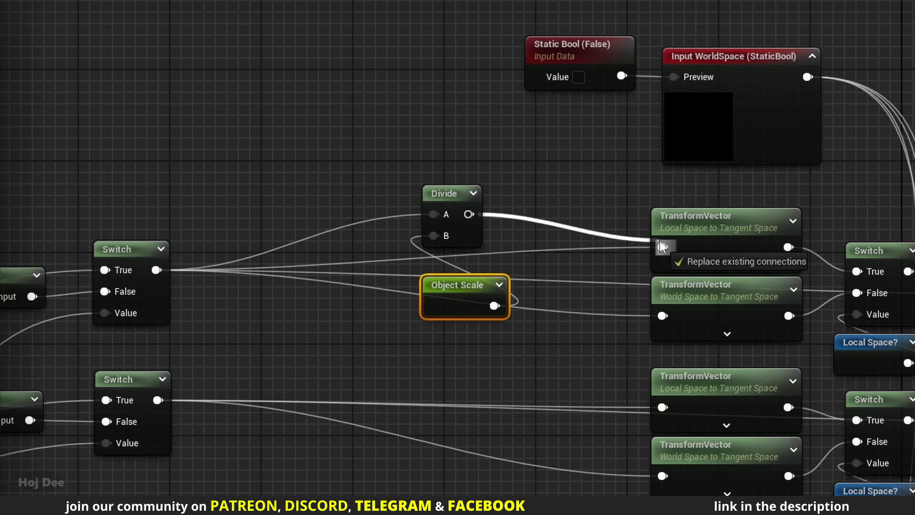
{"action": "left_click_drag", "start_coordinate": [659, 241], "coordinate": [661, 243]}
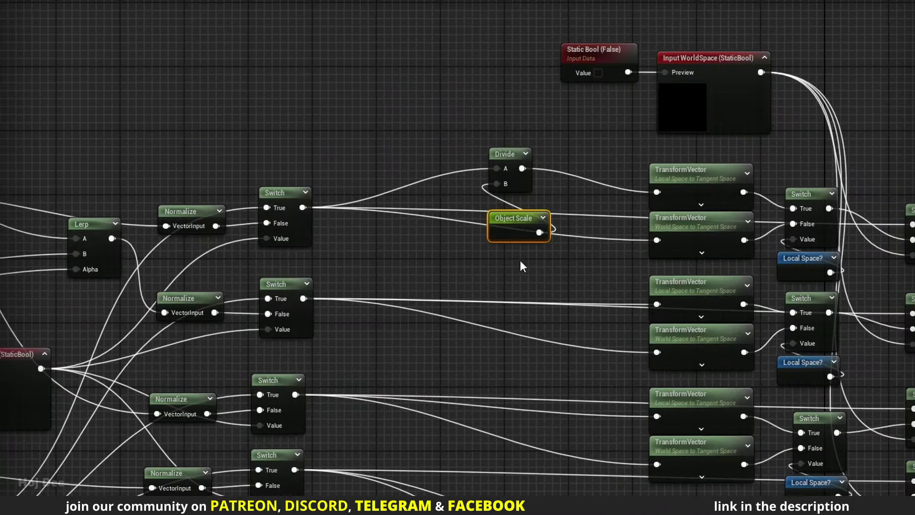
Step: Paste copies of the Divide/Object Scale pair and wire the remaining Switch branches through them into their TransformVectors
{"action": "key", "text": "ctrl+v"}
{"action": "key", "text": "ctrl+v"}
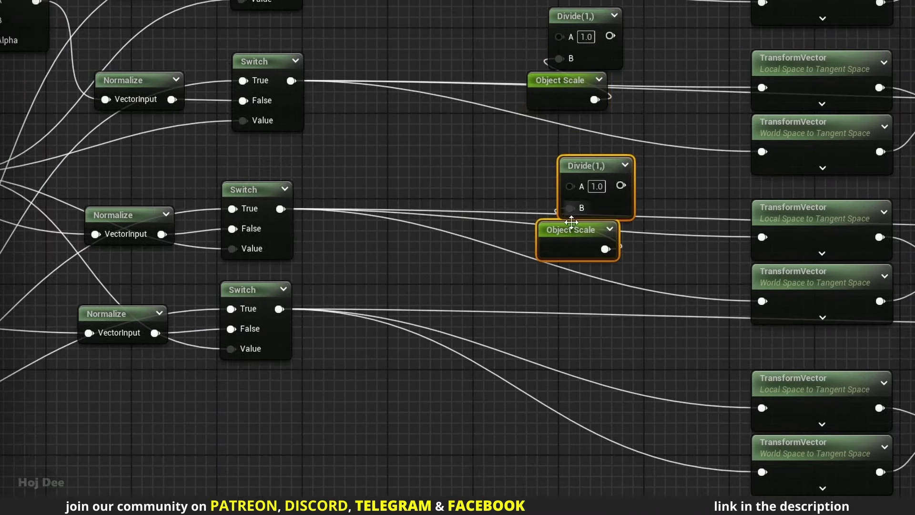
{"action": "key", "text": "ctrl+v"}
{"action": "left_click_drag", "start_coordinate": [279, 308], "coordinate": [591, 377]}
{"action": "key", "text": "Escape"}
{"action": "left_click_drag", "start_coordinate": [624, 377], "coordinate": [762, 407]}
{"action": "left_click_drag", "start_coordinate": [281, 208], "coordinate": [570, 186]}
{"action": "left_click_drag", "start_coordinate": [621, 185], "coordinate": [763, 237]}
{"action": "left_click_drag", "start_coordinate": [293, 287], "coordinate": [561, 244]}
{"action": "left_click_drag", "start_coordinate": [612, 243], "coordinate": [764, 295]}
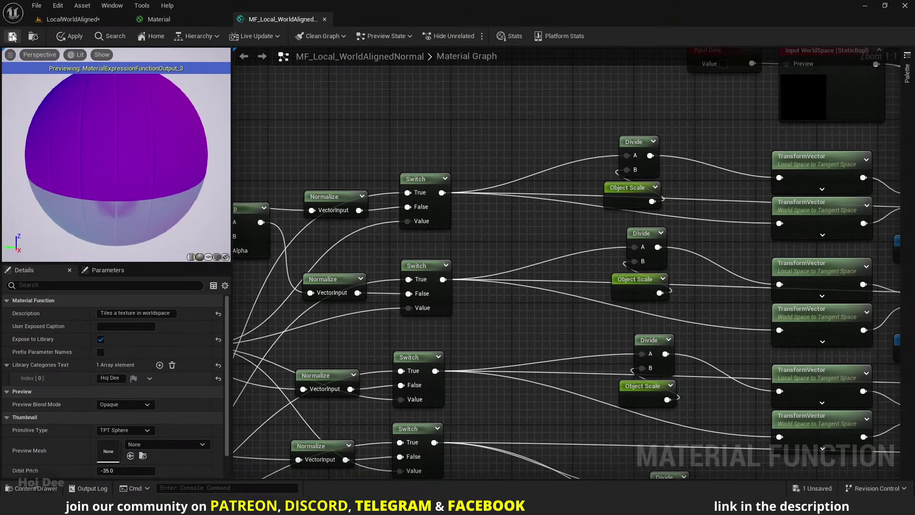
Step: In the LocalWorldAligned level, select Cube2, stretch it along Y and inspect its corner
{"action": "left_click", "coordinate": [67, 19]}
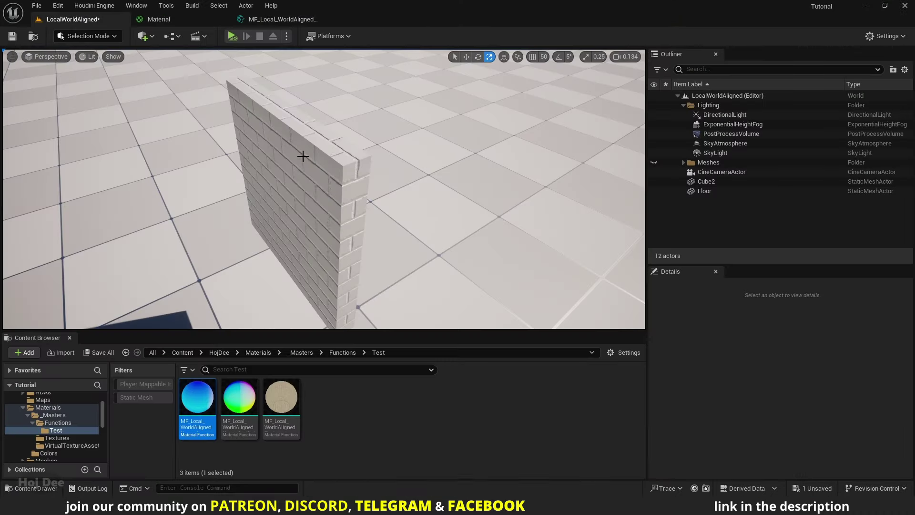
{"action": "scroll", "coordinate": [316, 192], "scroll_direction": "down", "scroll_amount": 5}
{"action": "left_click", "coordinate": [317, 195]}
{"action": "scroll", "coordinate": [317, 195], "scroll_direction": "down", "scroll_amount": 5}
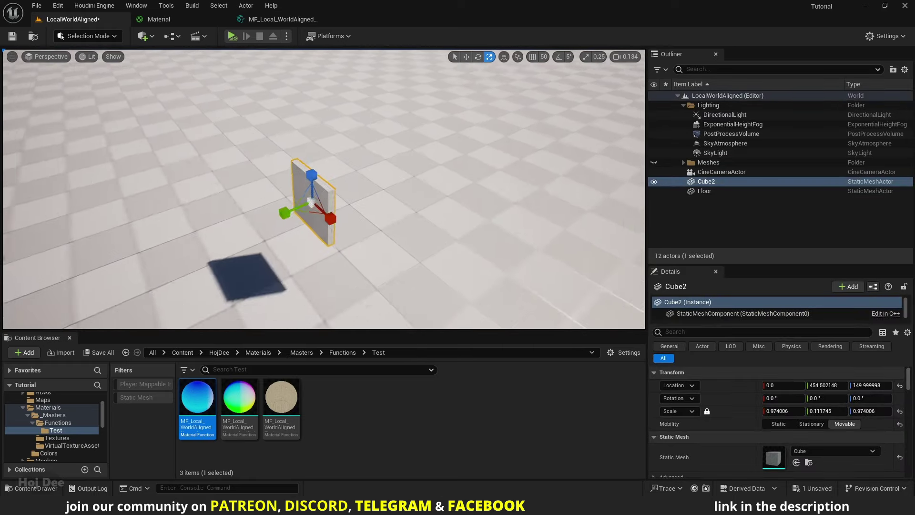
{"action": "left_click_drag", "start_coordinate": [285, 213], "coordinate": [243, 231]}
{"action": "right_click_drag", "start_coordinate": [324, 190], "coordinate": [286, 195]}
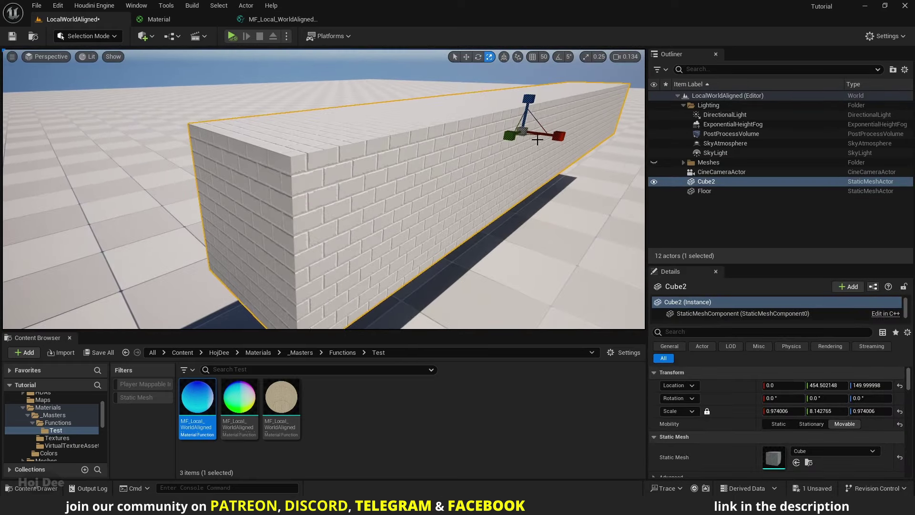
Step: Thin the wall along X, move it across the floor, and stretch it vertically into a tall pillar
{"action": "left_click_drag", "start_coordinate": [558, 136], "coordinate": [548, 138]}
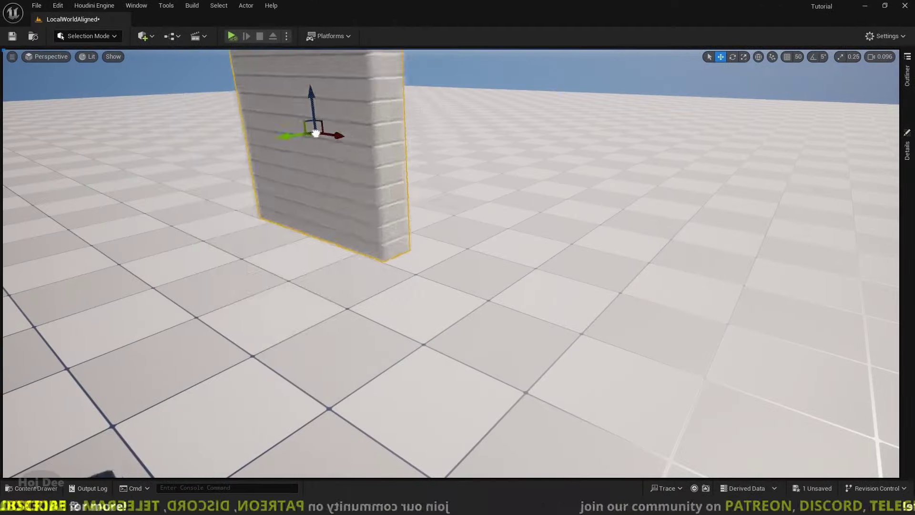
{"action": "left_click_drag", "start_coordinate": [316, 133], "coordinate": [499, 279]}
{"action": "key", "text": "e"}
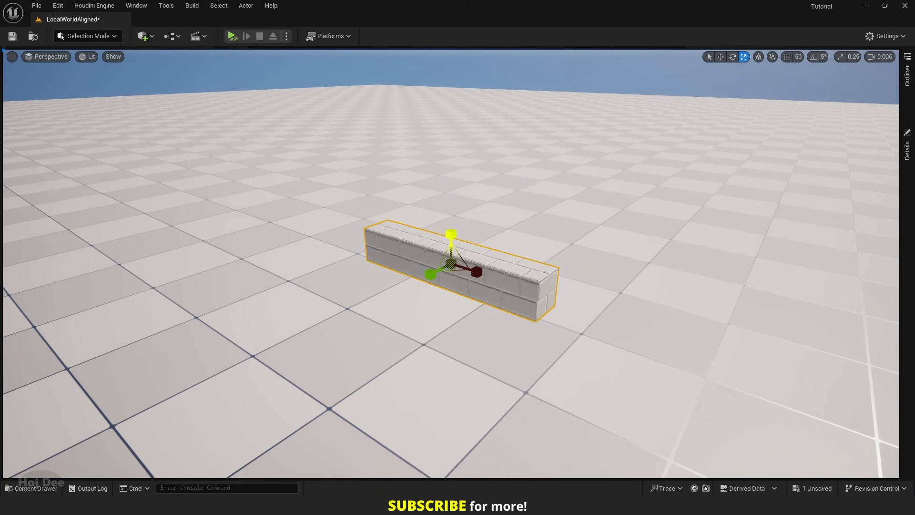
{"action": "left_click_drag", "start_coordinate": [450, 234], "coordinate": [451, 267]}
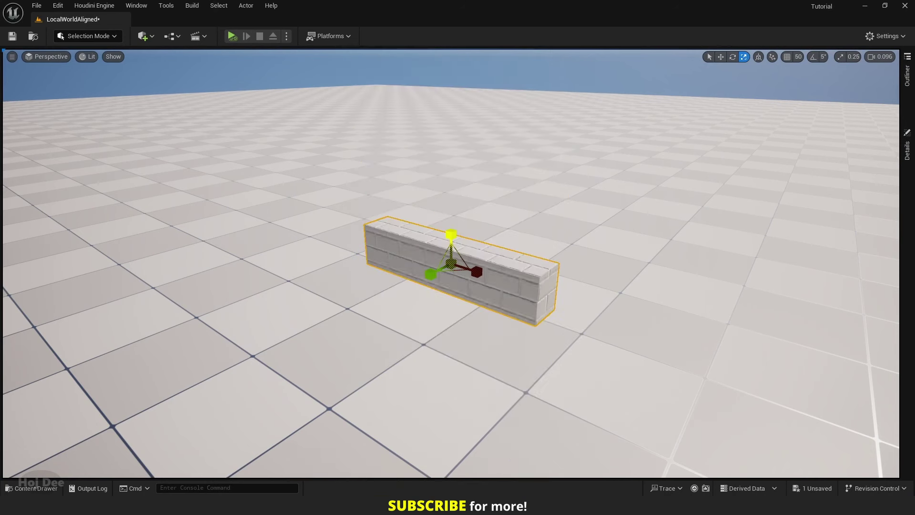